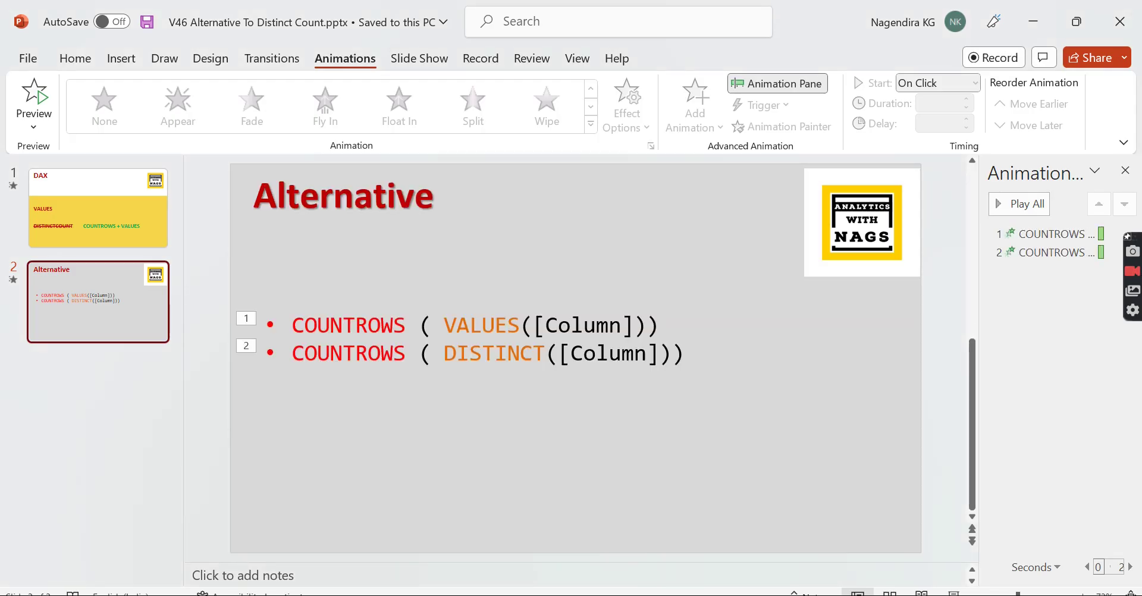
# Back in Power BI Desktop, show the # of Bill measure's DISTINCTCOUNT(Data[Receipt no]) formula.
pyautogui.moveTo(759, 594)
pyautogui.click(759, 547)
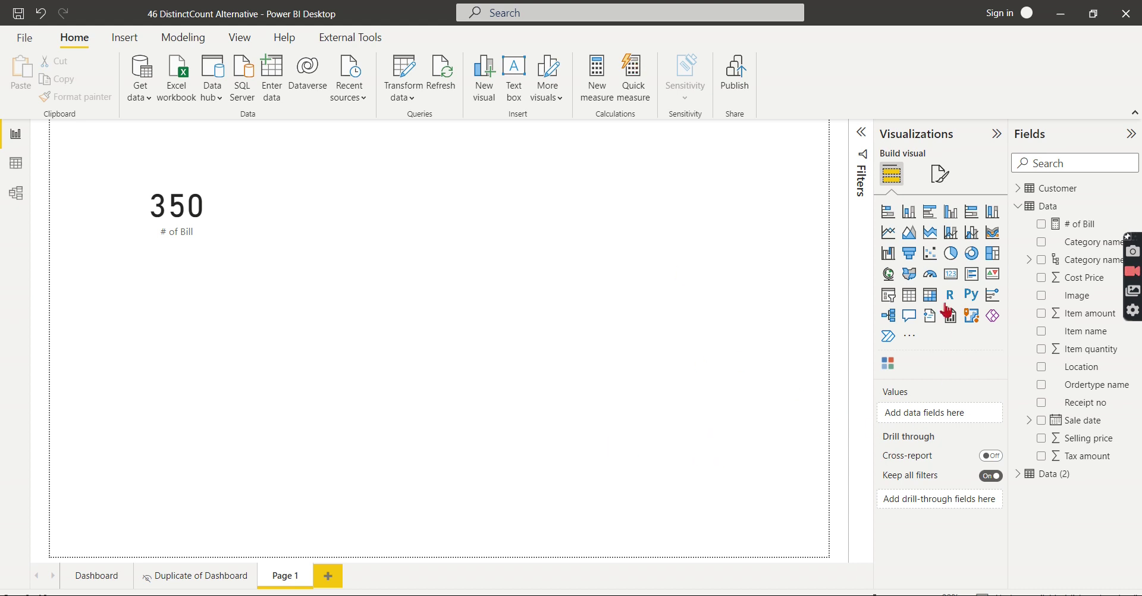
pyautogui.click(1077, 224)
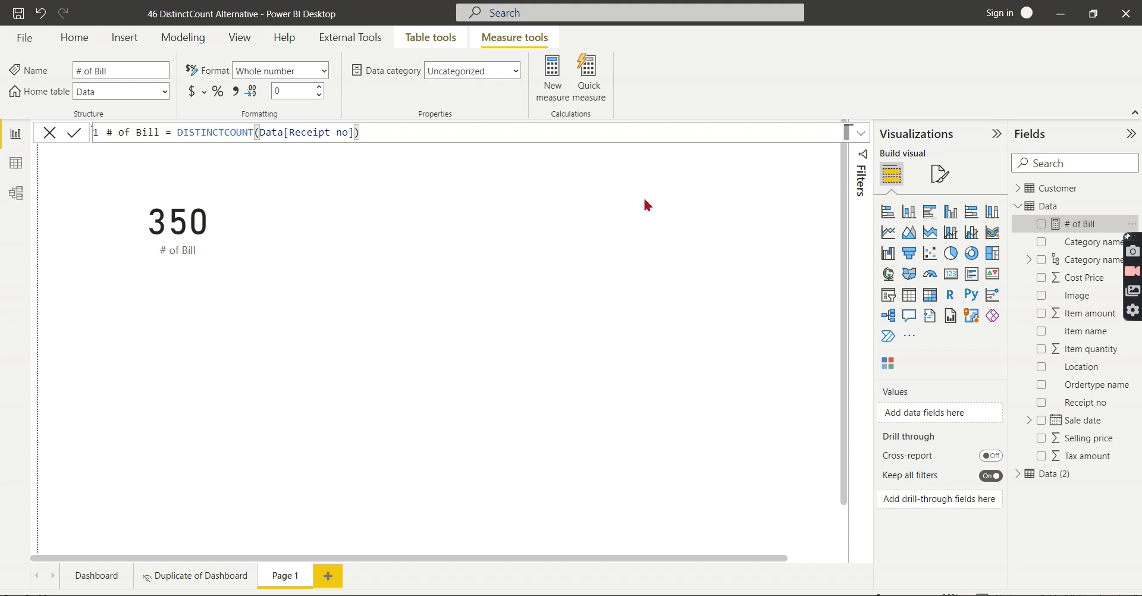
# Start a new measure in the Data table named # of Bill Values.
pyautogui.rightClick(1068, 211)
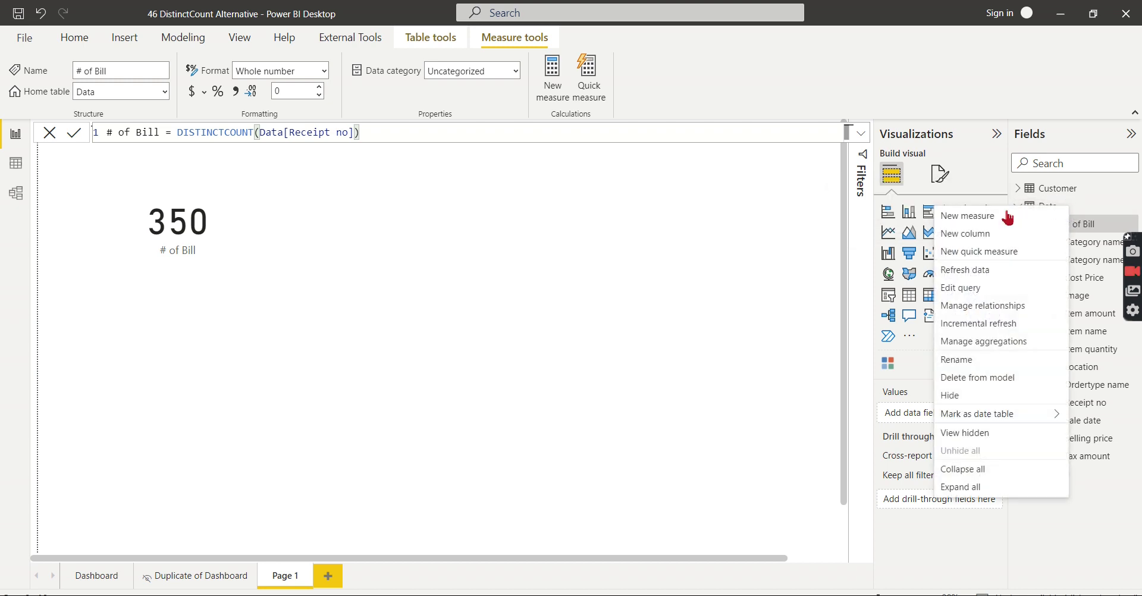
pyautogui.click(937, 216)
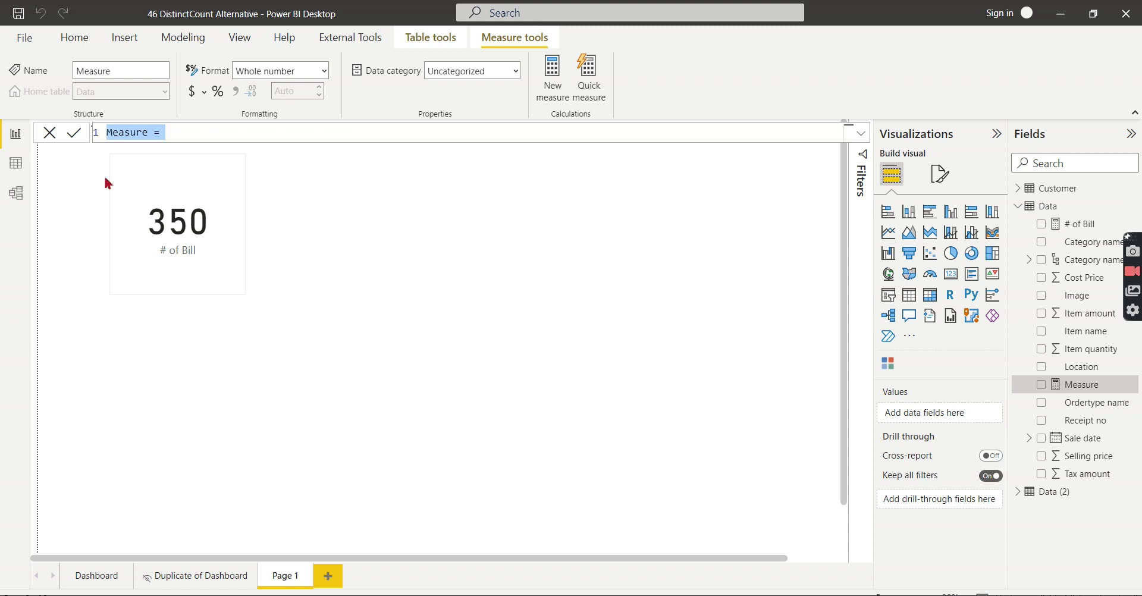
pyautogui.doubleClick(114, 133)
pyautogui.write('# ')
pyautogui.write('of Bill')
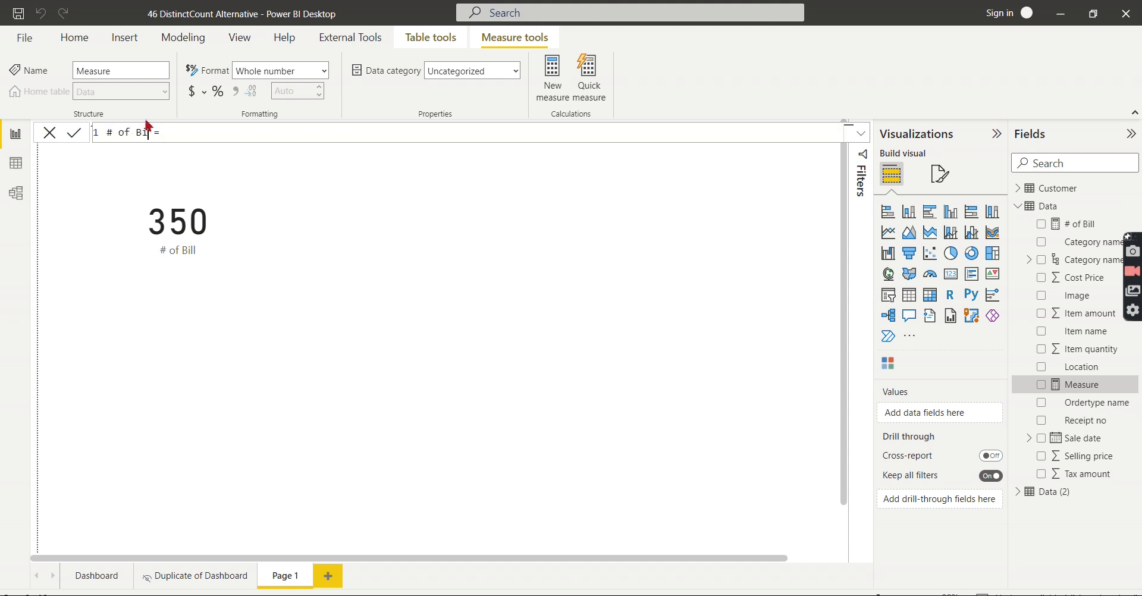
pyautogui.write(' Values')
# Define it as COUNTROWS( VALUES(Data[Receipt no]) ) and commit the measure.
pyautogui.scroll(1, 273, 132)
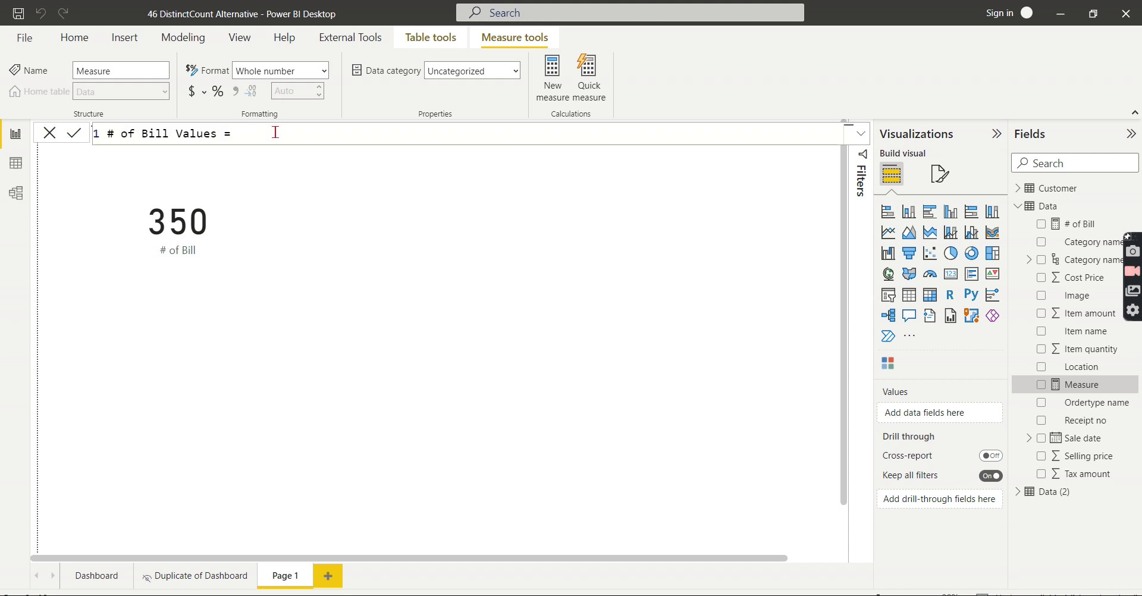
pyautogui.write('Count')
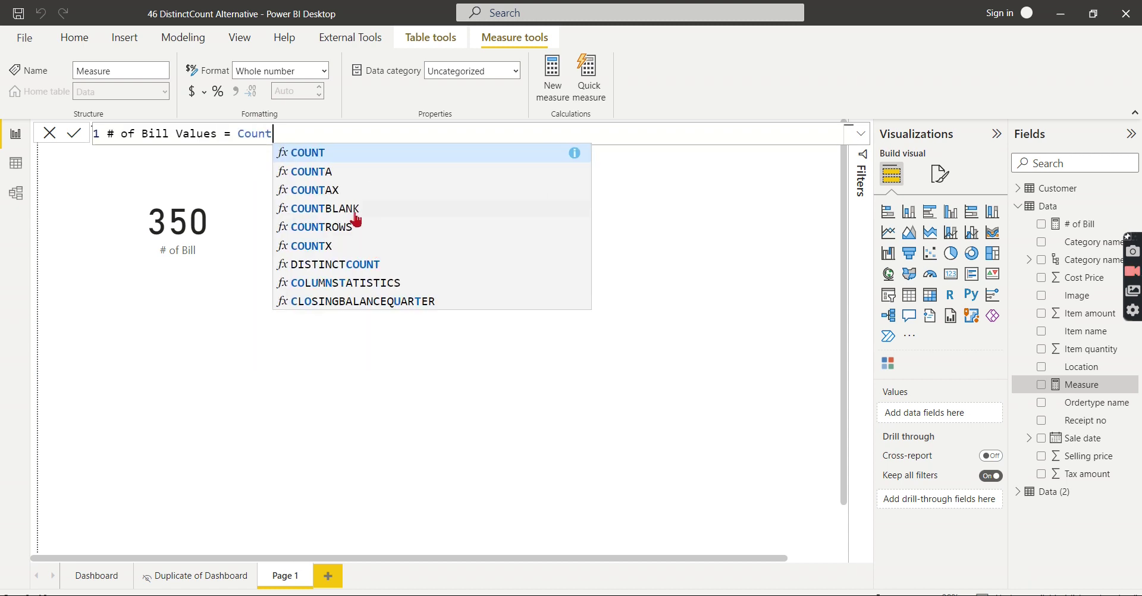
pyautogui.click(343, 228)
pyautogui.write('VLA')
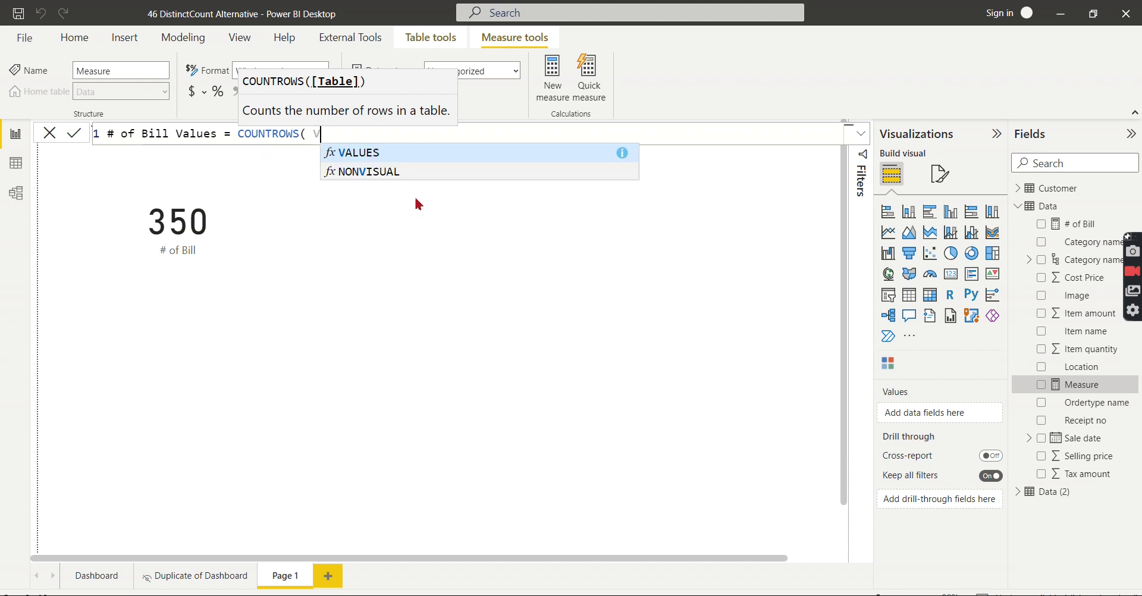
pyautogui.press('BackSpace')
pyautogui.press('BackSpace')
pyautogui.press('BackSpace')
pyautogui.write('VALUES')
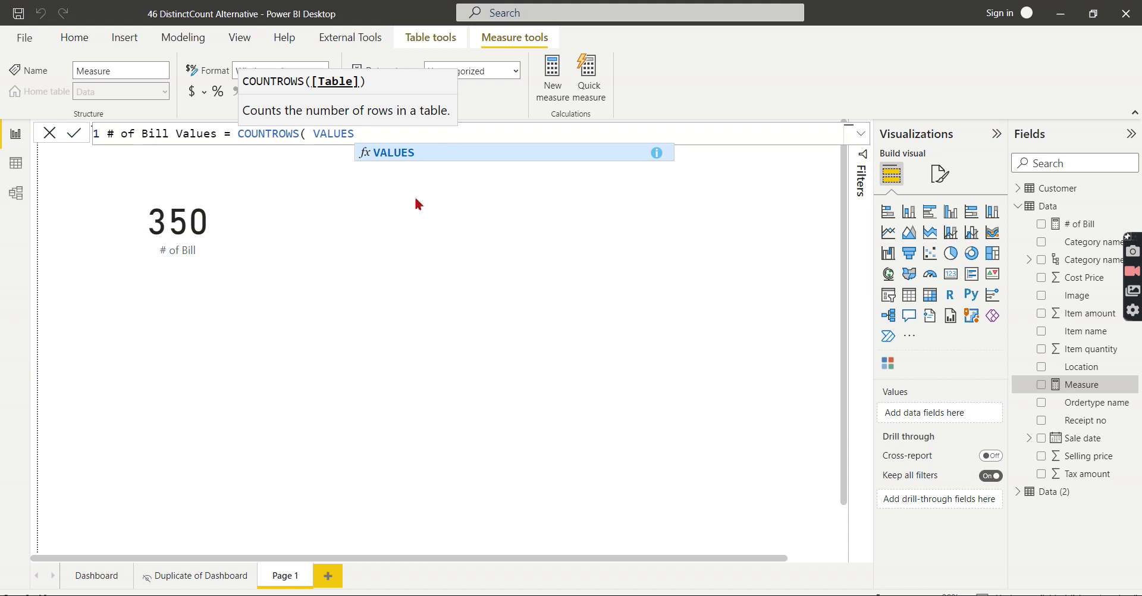
pyautogui.write('(')
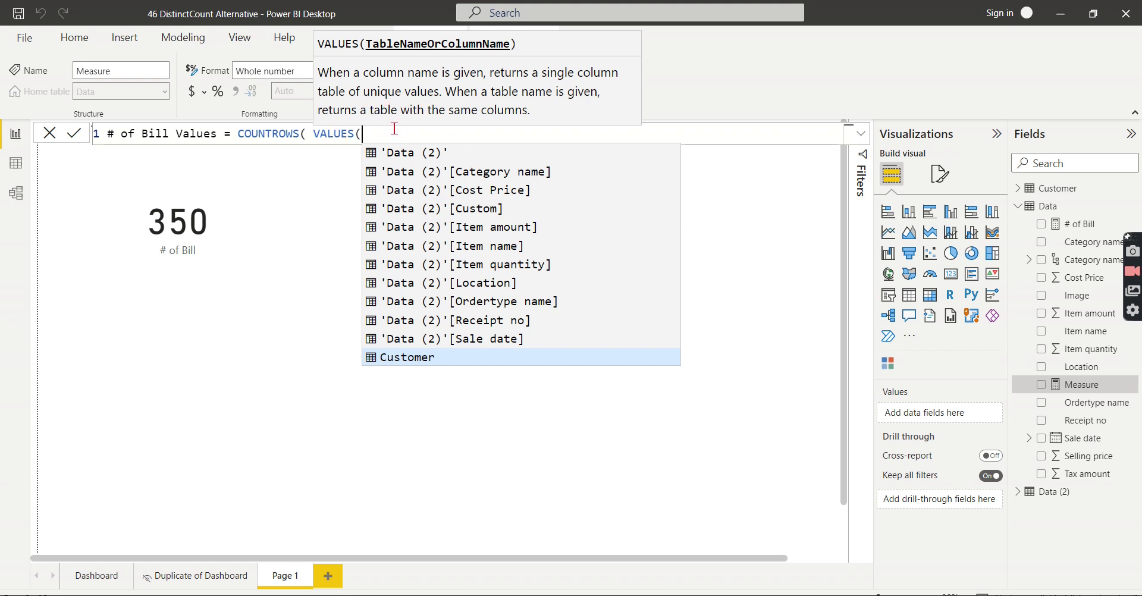
pyautogui.write('Dat')
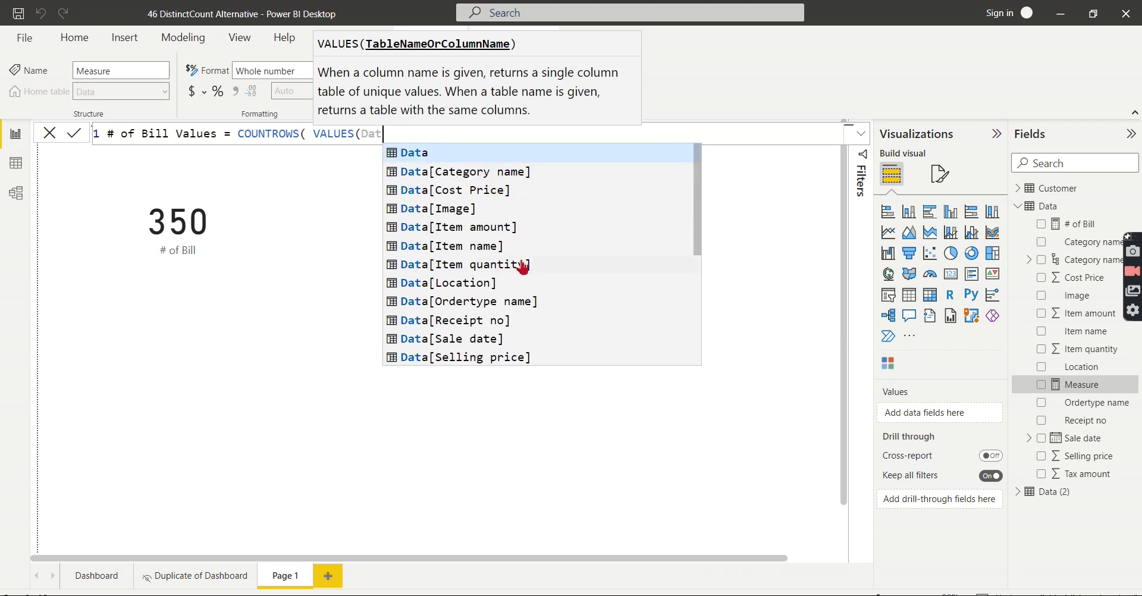
pyautogui.scroll(-1, 528, 260)
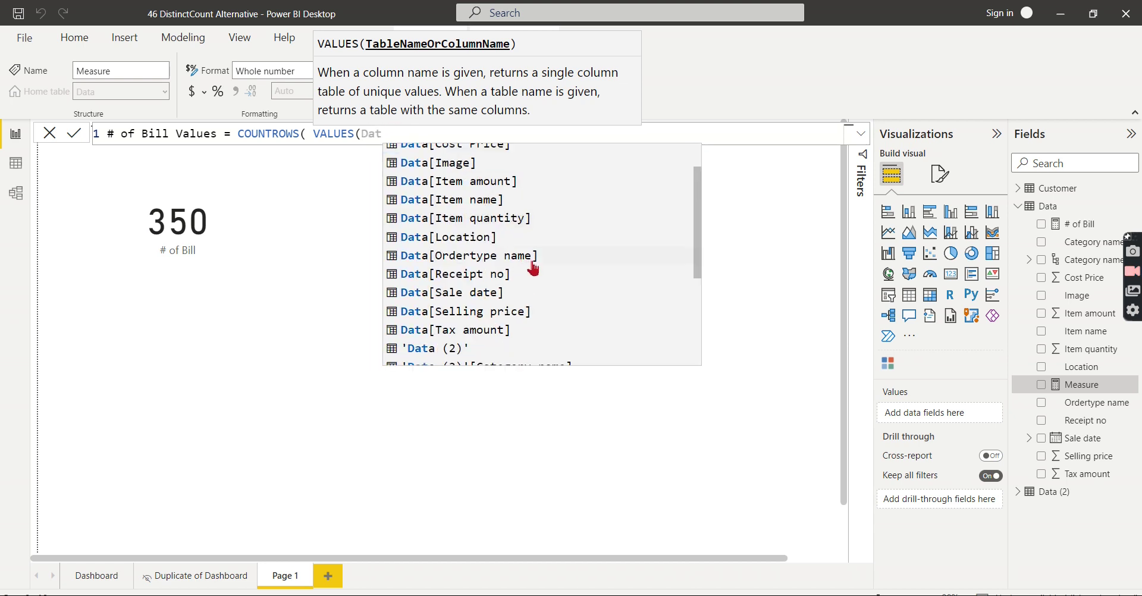
pyautogui.click(485, 275)
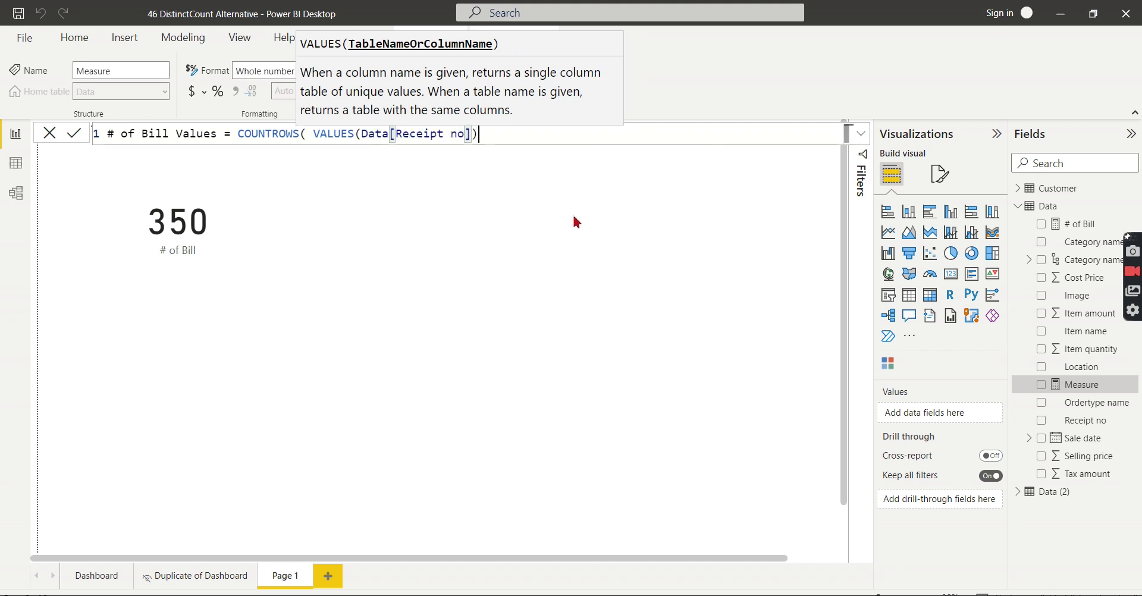
pyautogui.write(') )')
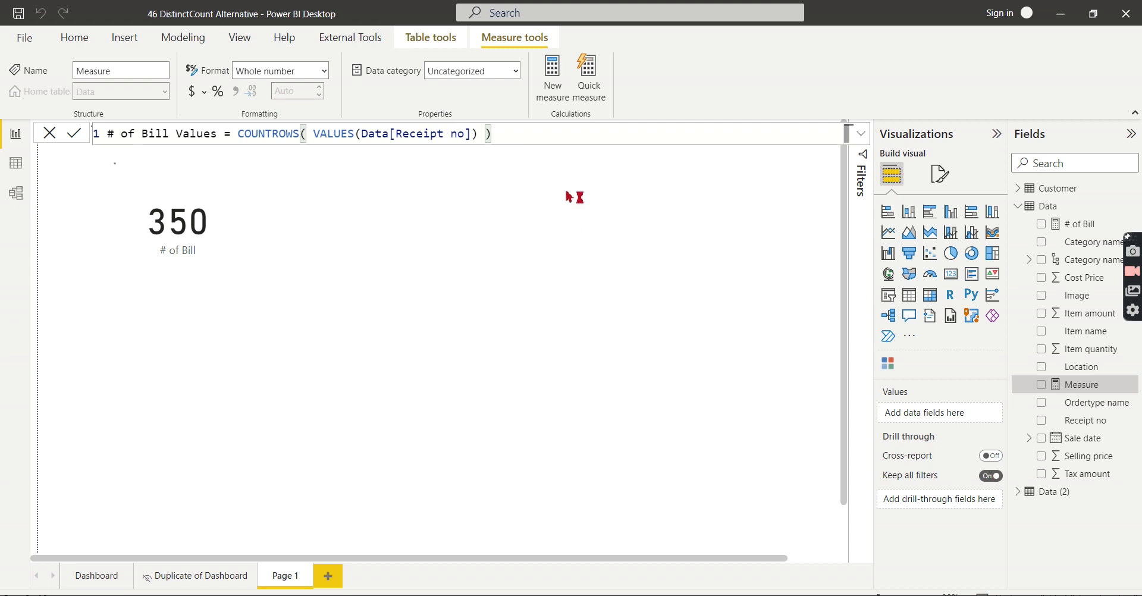
pyautogui.press('Return')
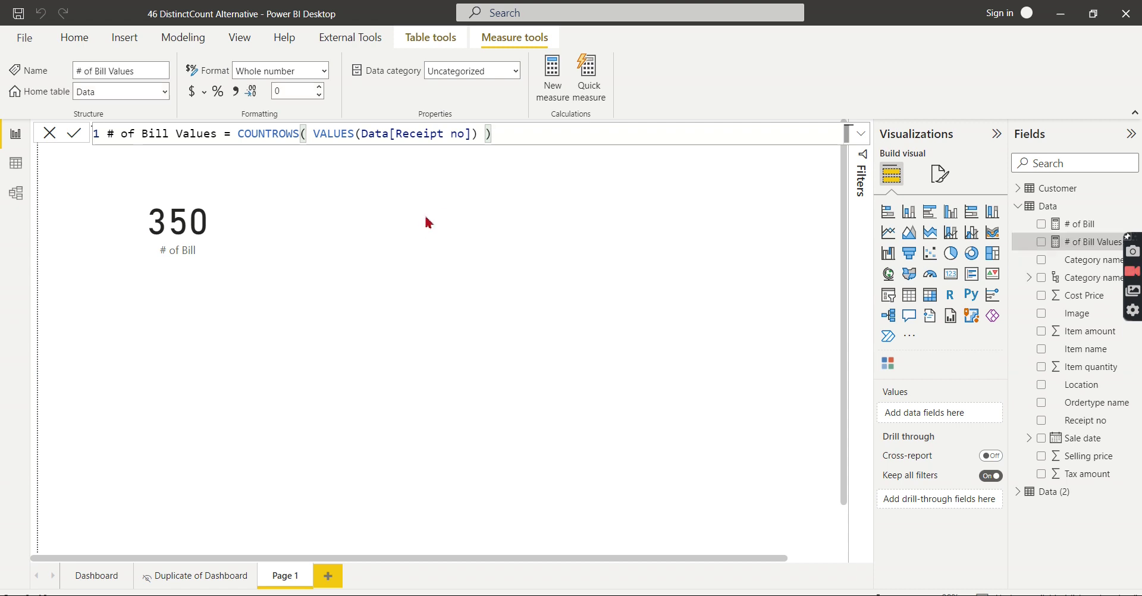
# Place a # of Bill Values card beside the # of Bill card, then select its formula text.
pyautogui.click(532, 221)
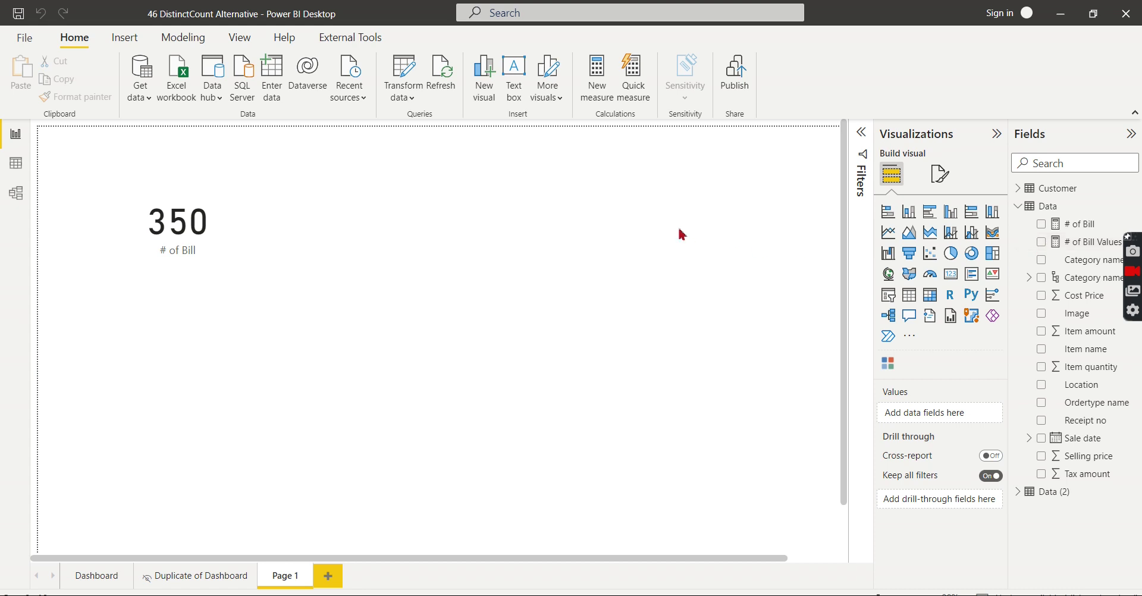
pyautogui.click(1041, 242)
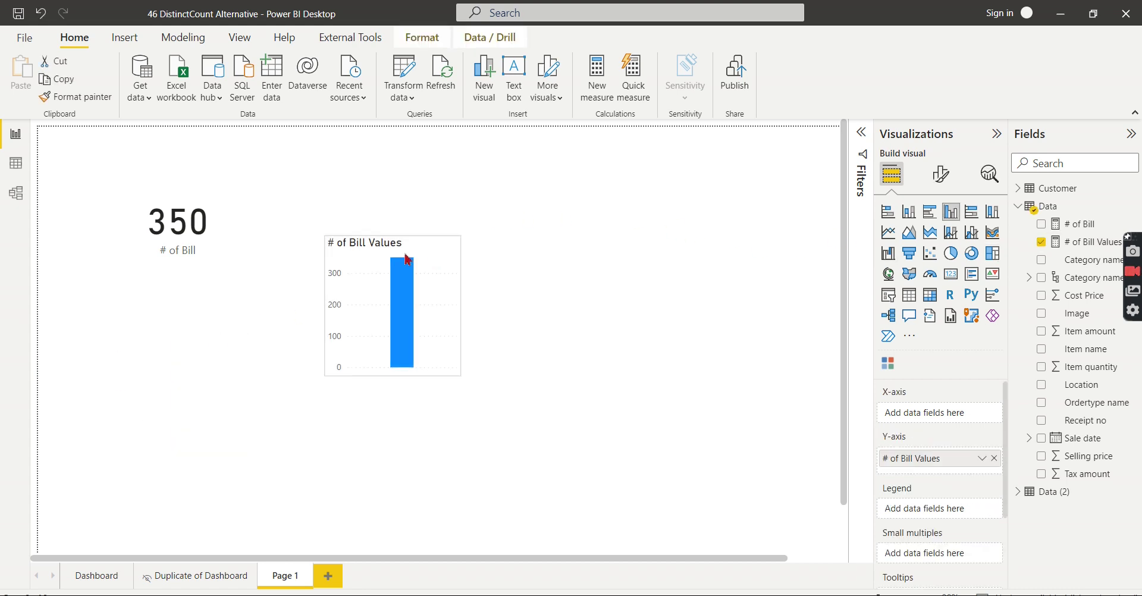
pyautogui.click(951, 274)
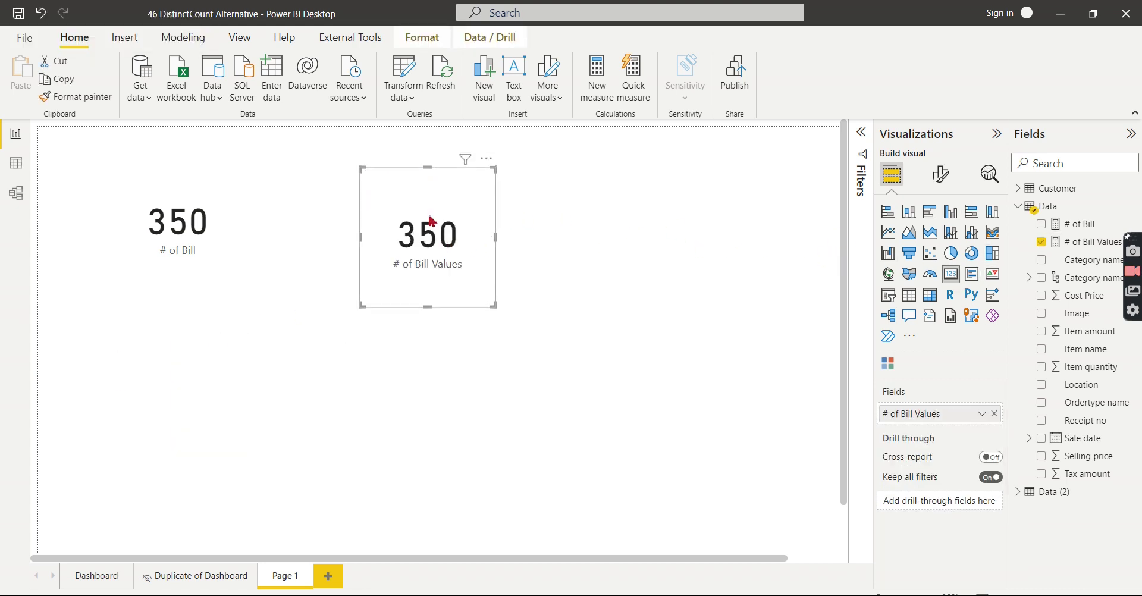
pyautogui.moveTo(428, 224); pyautogui.dragTo(363, 227)
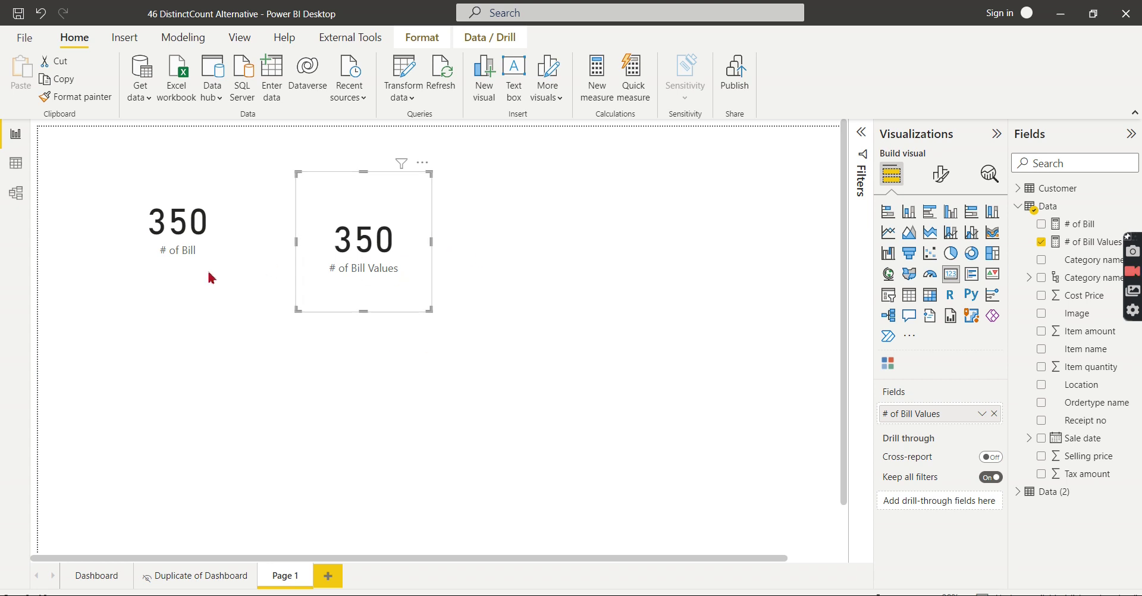
pyautogui.click(1066, 250)
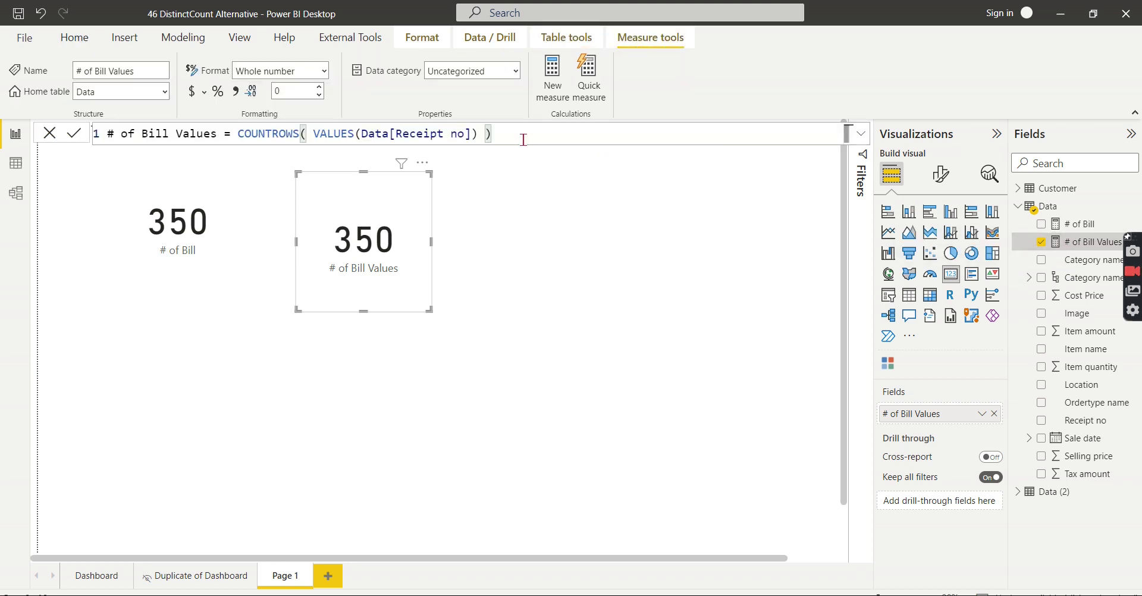
pyautogui.moveTo(523, 137); pyautogui.dragTo(58, 139)
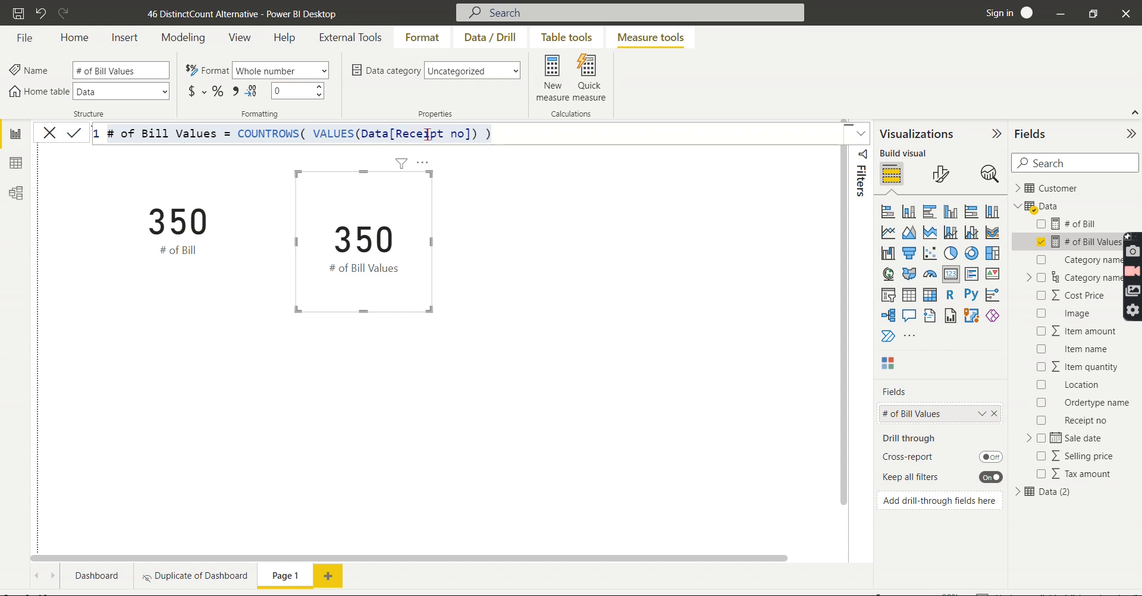
# Undo a mistaken paste into the formula bar and discard that edit.
pyautogui.rightClick(1048, 207)
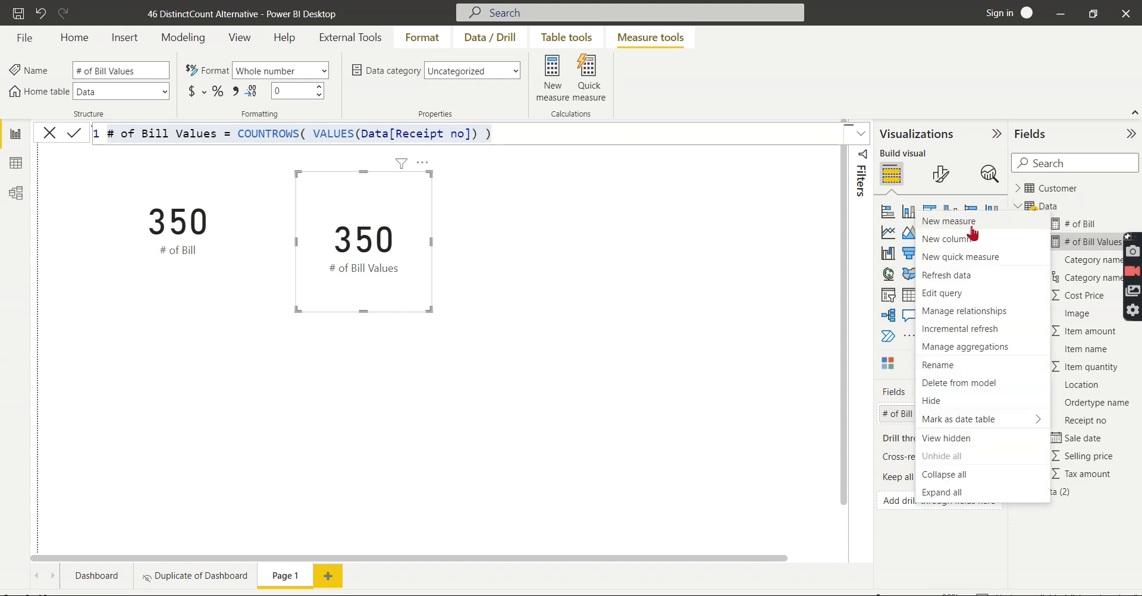
pyautogui.click(738, 228)
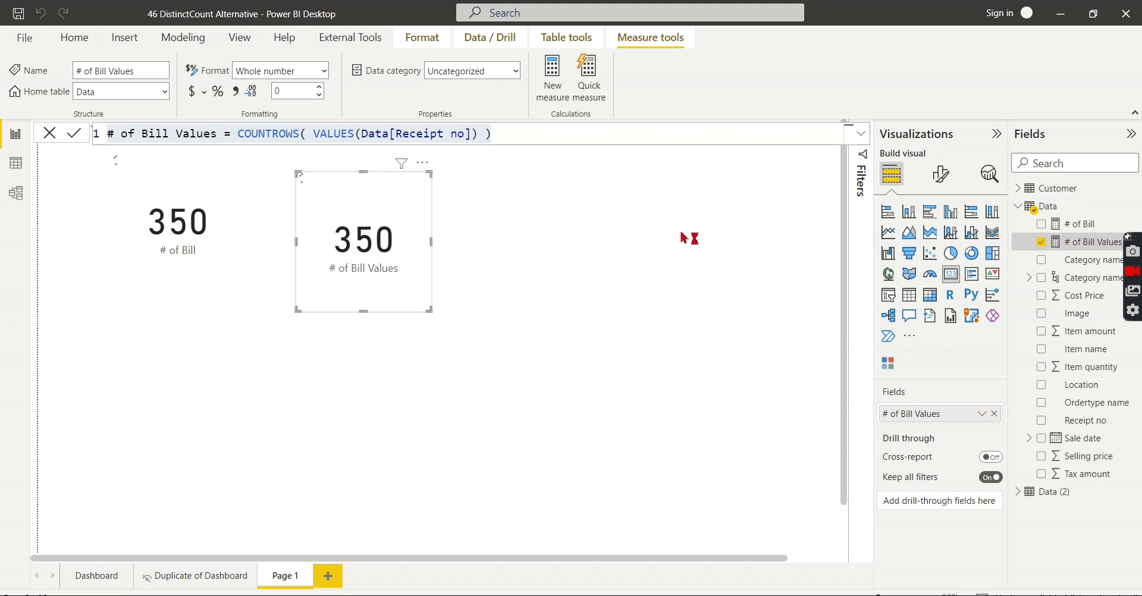
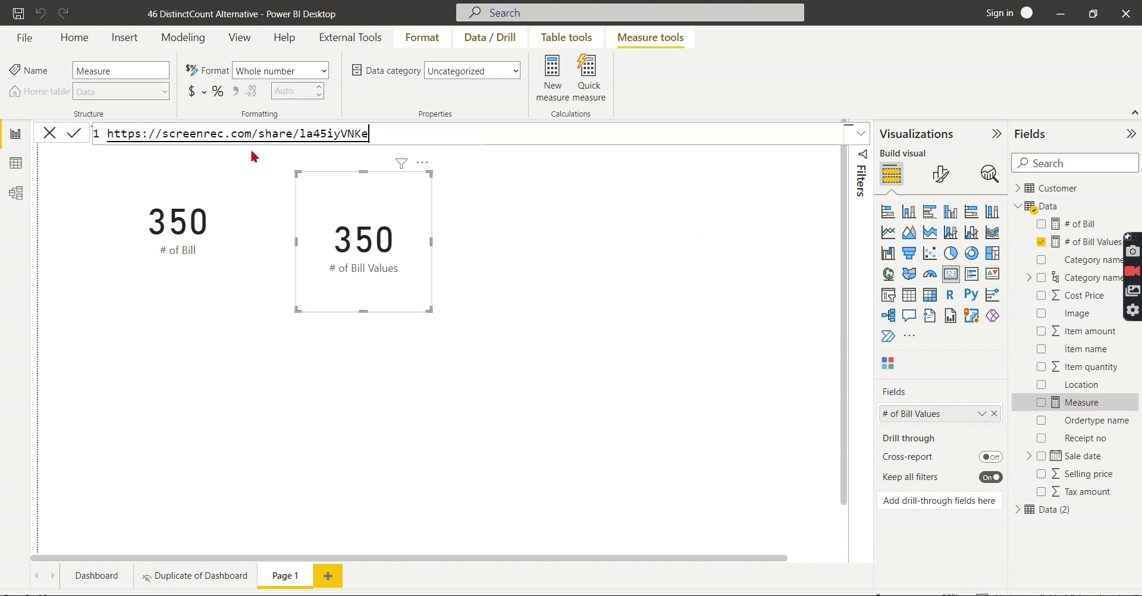
pyautogui.hotkey('ctrl', 'z')
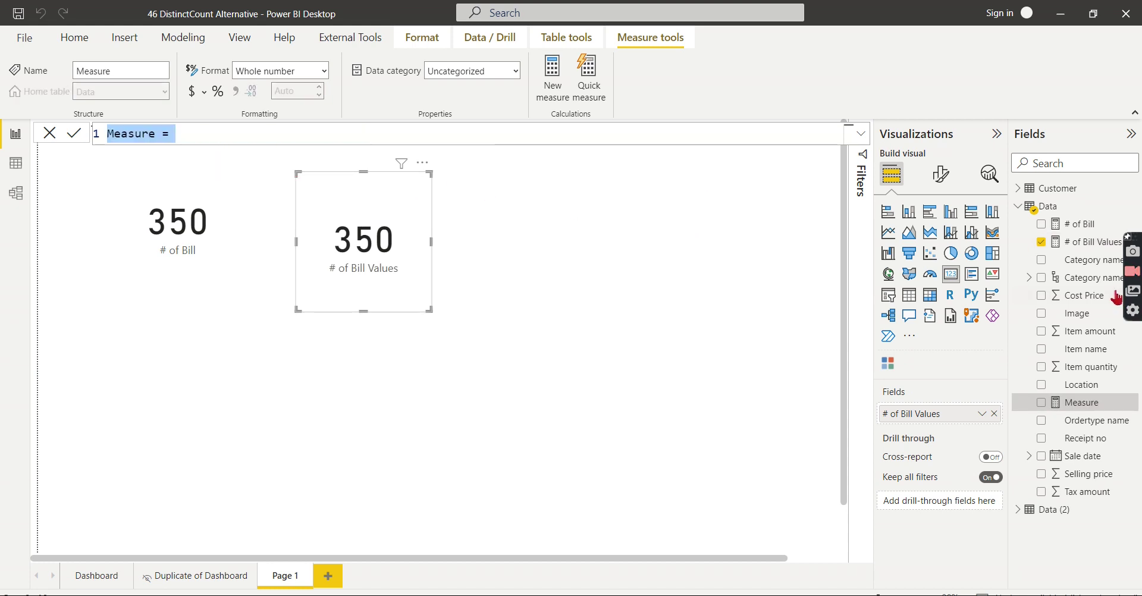
pyautogui.press('Escape')
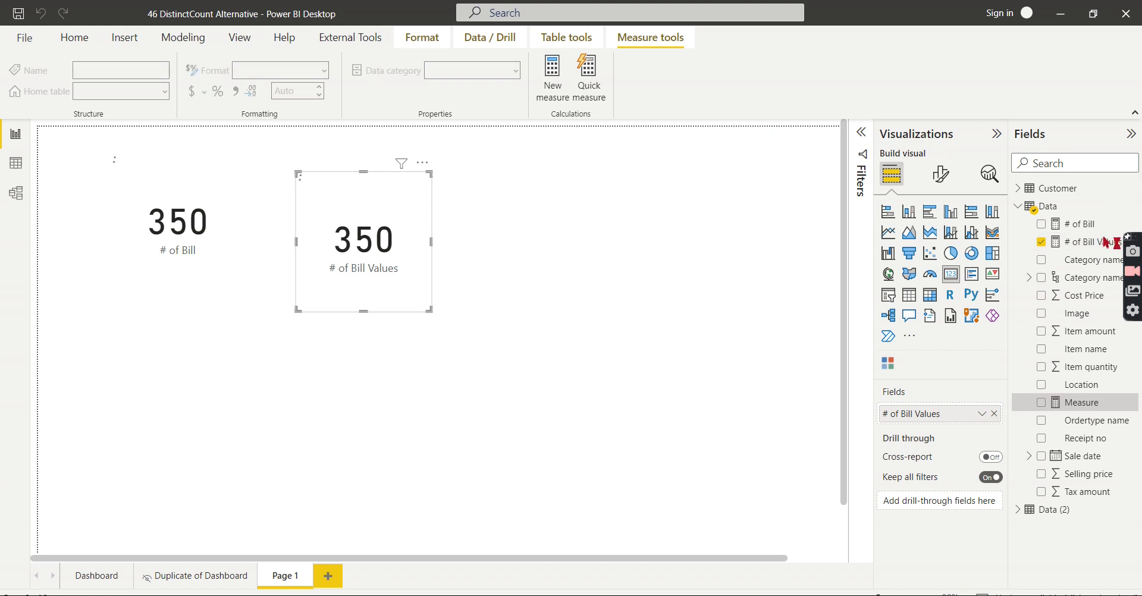
# Copy the # of Bill Values formula into a new blank measure in the Data table.
pyautogui.click(1093, 244)
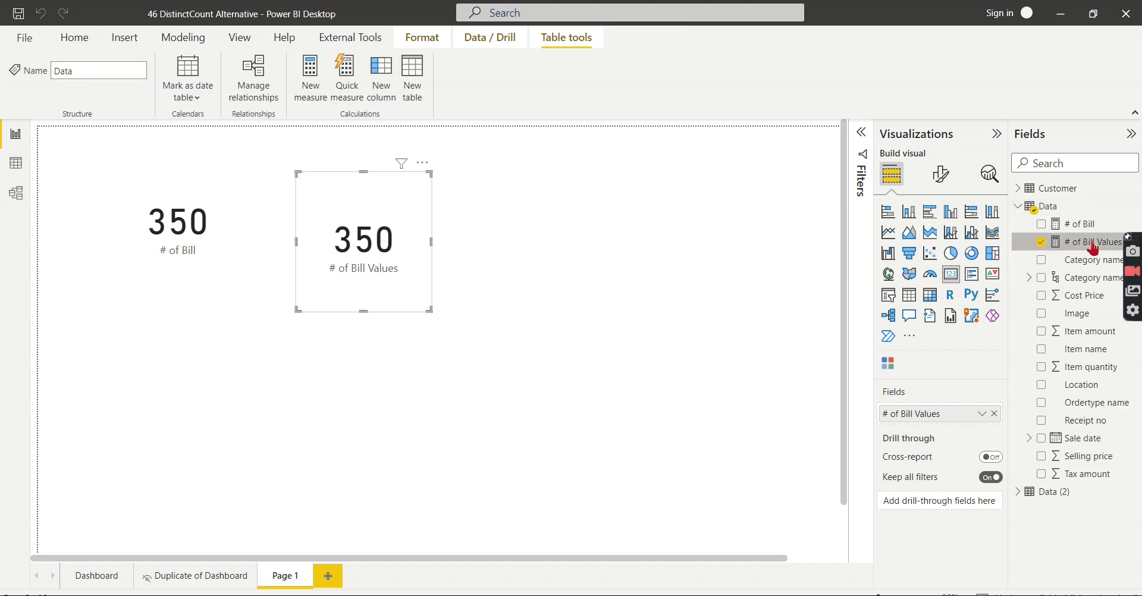
pyautogui.moveTo(522, 139); pyautogui.dragTo(23, 121)
pyautogui.hotkey('ctrl', 'c')
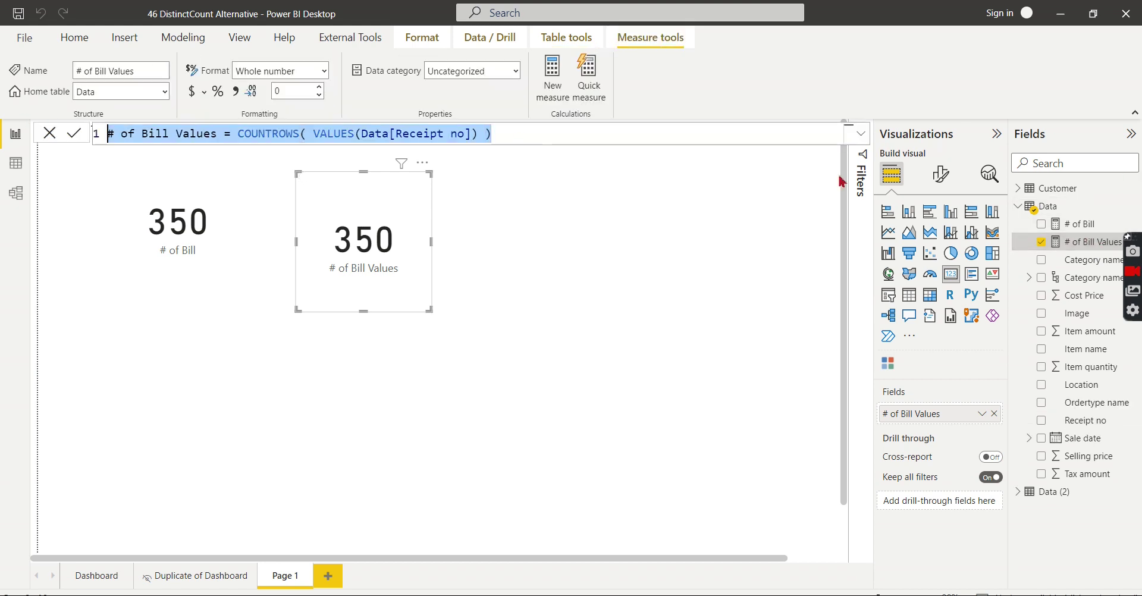
pyautogui.rightClick(1046, 206)
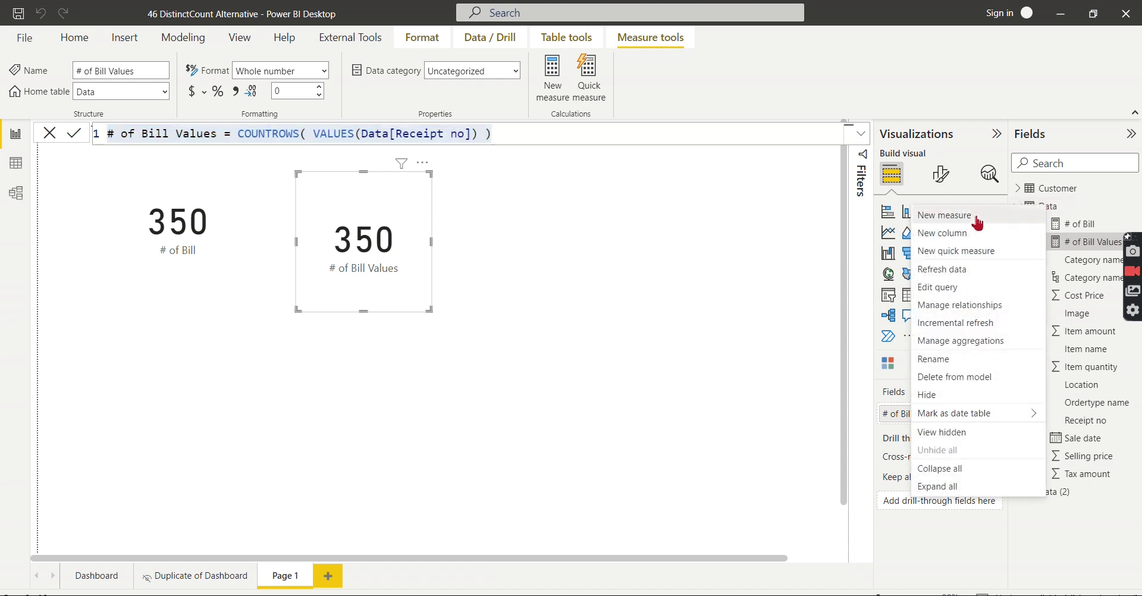
pyautogui.press('Escape')
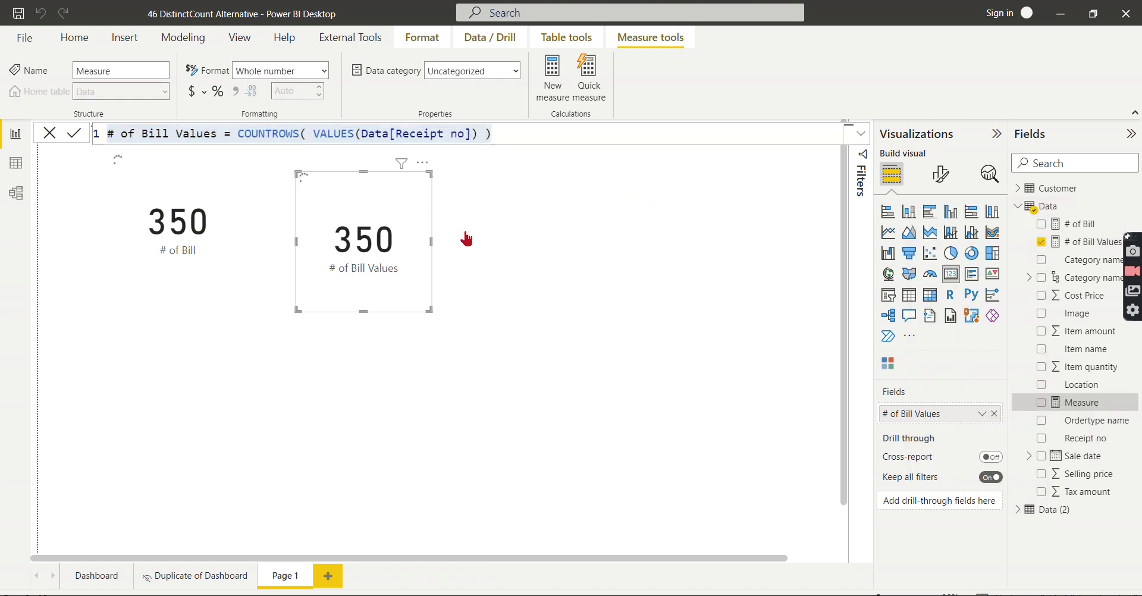
pyautogui.hotkey('ctrl', 'a')
pyautogui.hotkey('ctrl', 'v')
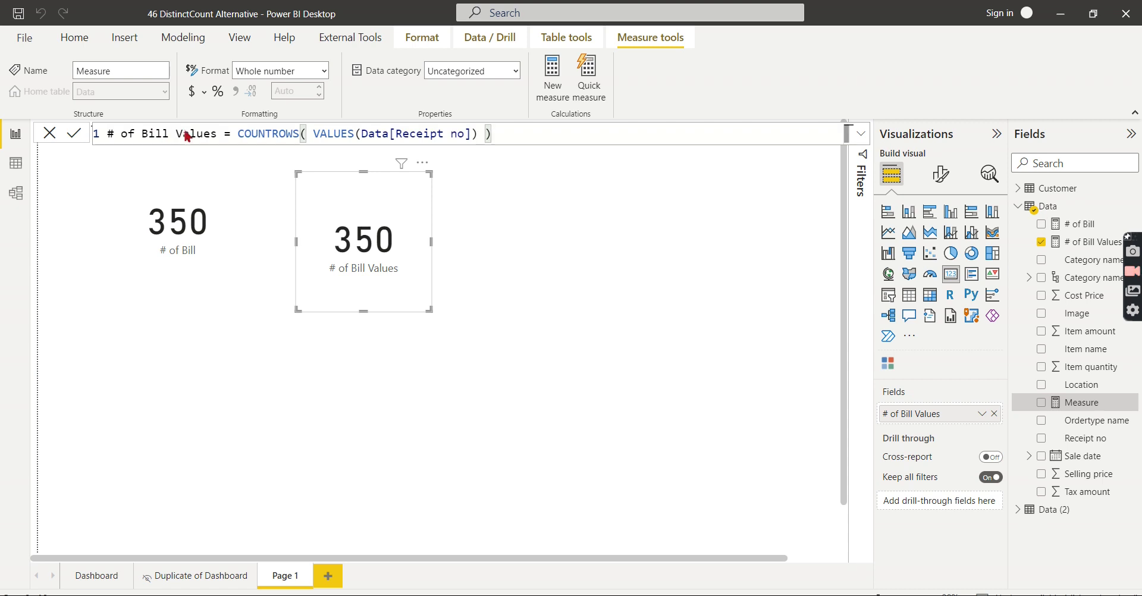
# Rename it # of Bill disnt and replace VALUES with DISTINCT, then commit.
pyautogui.doubleClick(186, 136)
pyautogui.write('dit')
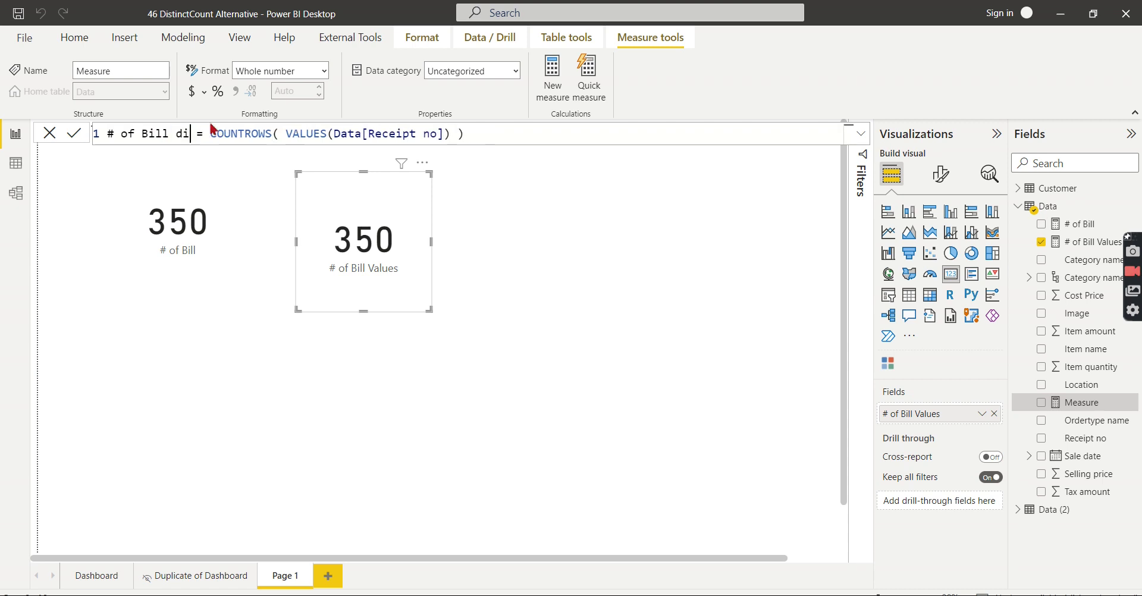
pyautogui.press('BackSpace')
pyautogui.write('snt')
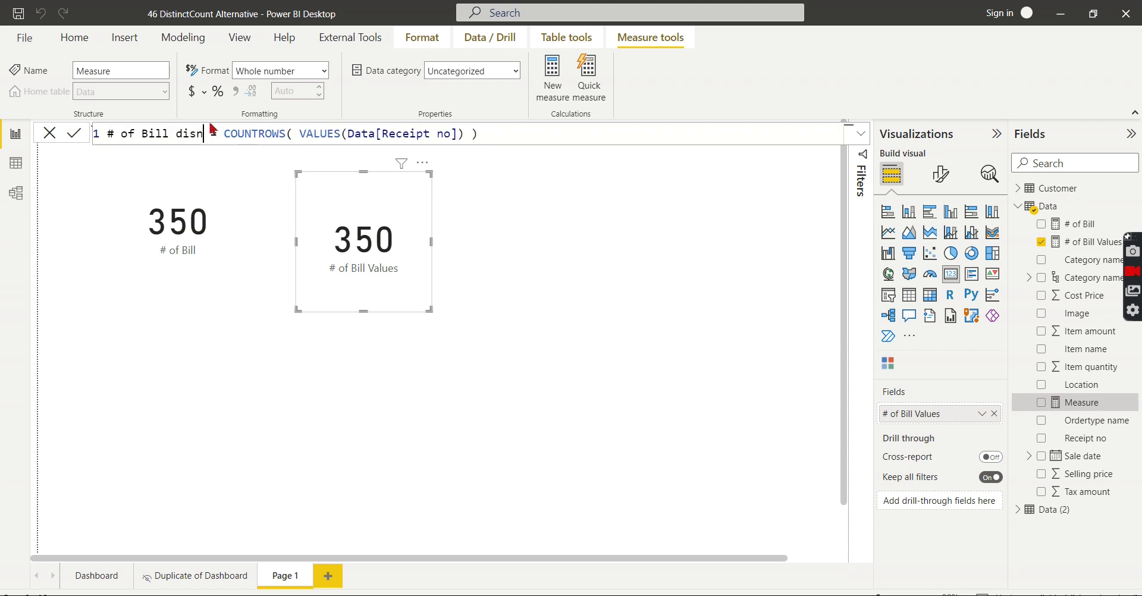
pyautogui.doubleClick(328, 136)
pyautogui.write('dis')
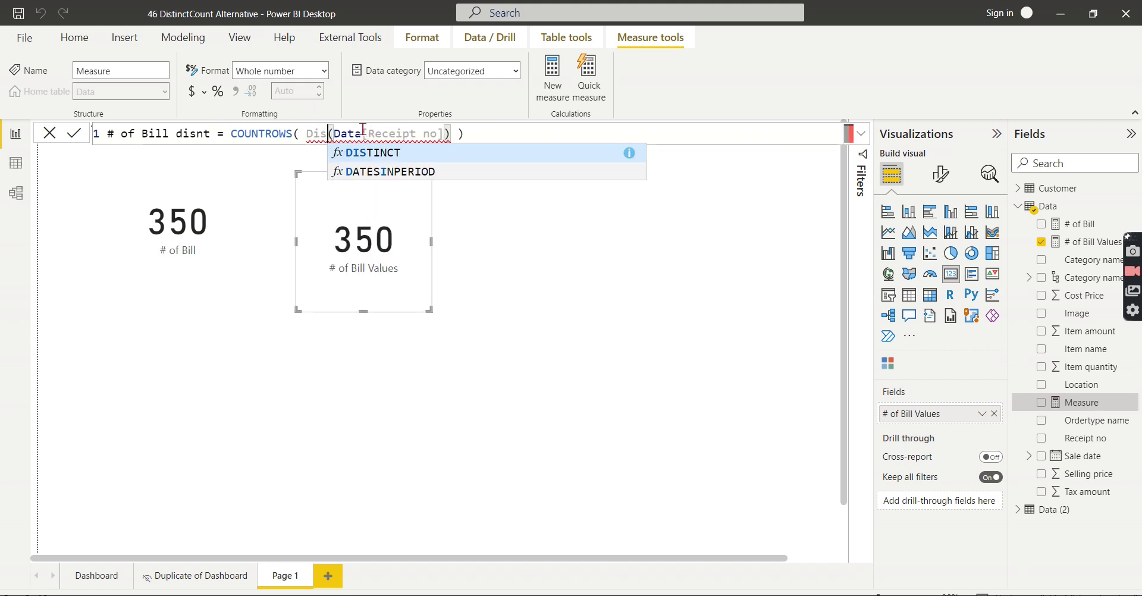
pyautogui.press('Tab')
pyautogui.click(564, 135)
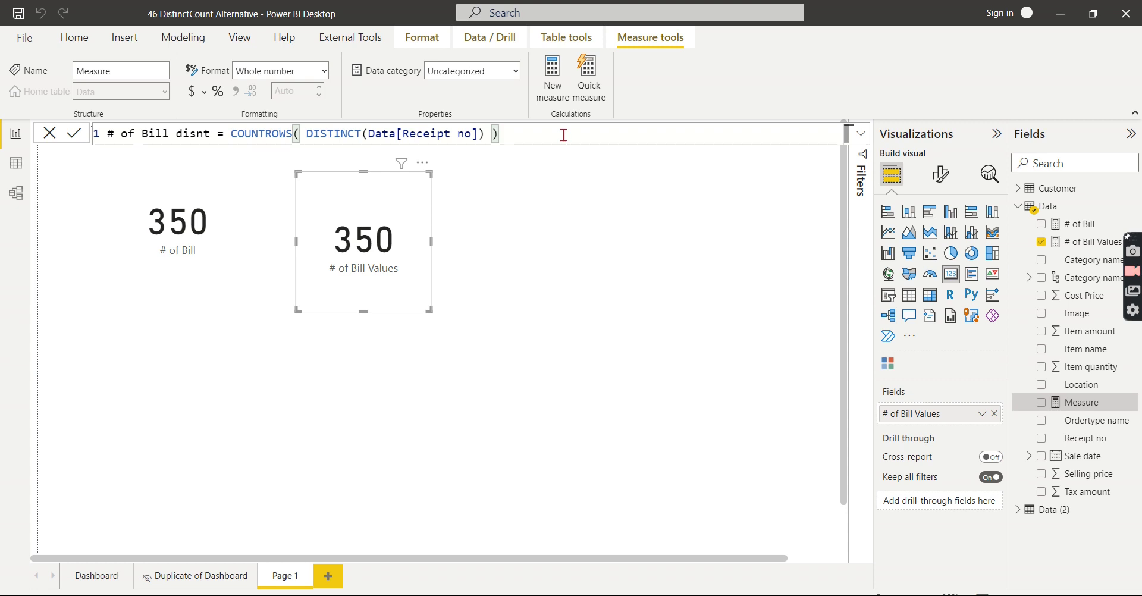
pyautogui.press('Return')
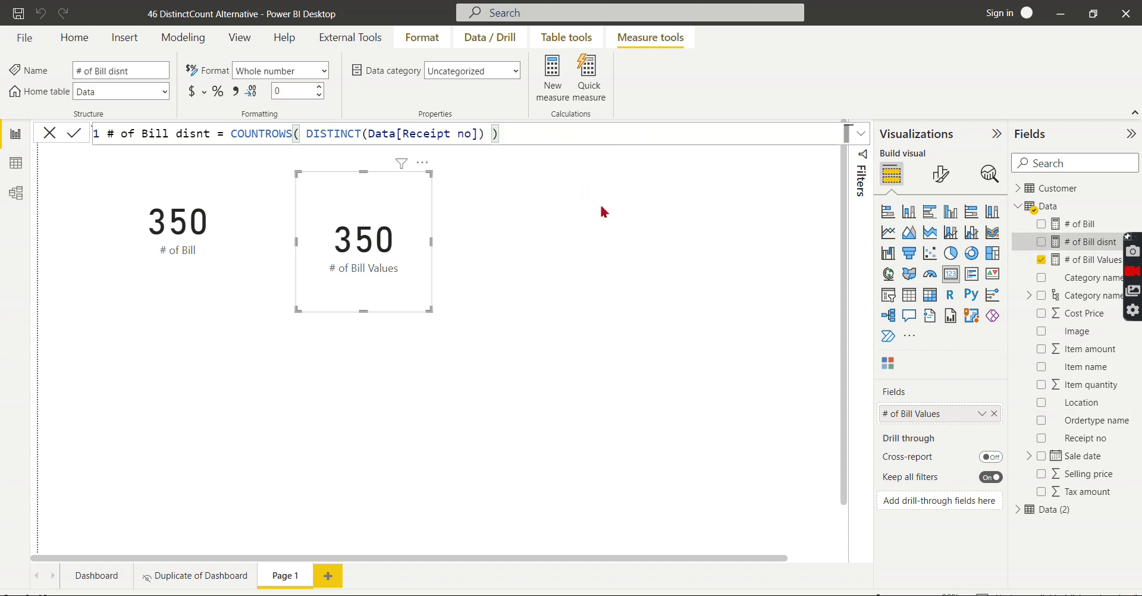
# Add a third card visual on the right showing # of Bill Values as 350.
pyautogui.click(605, 212)
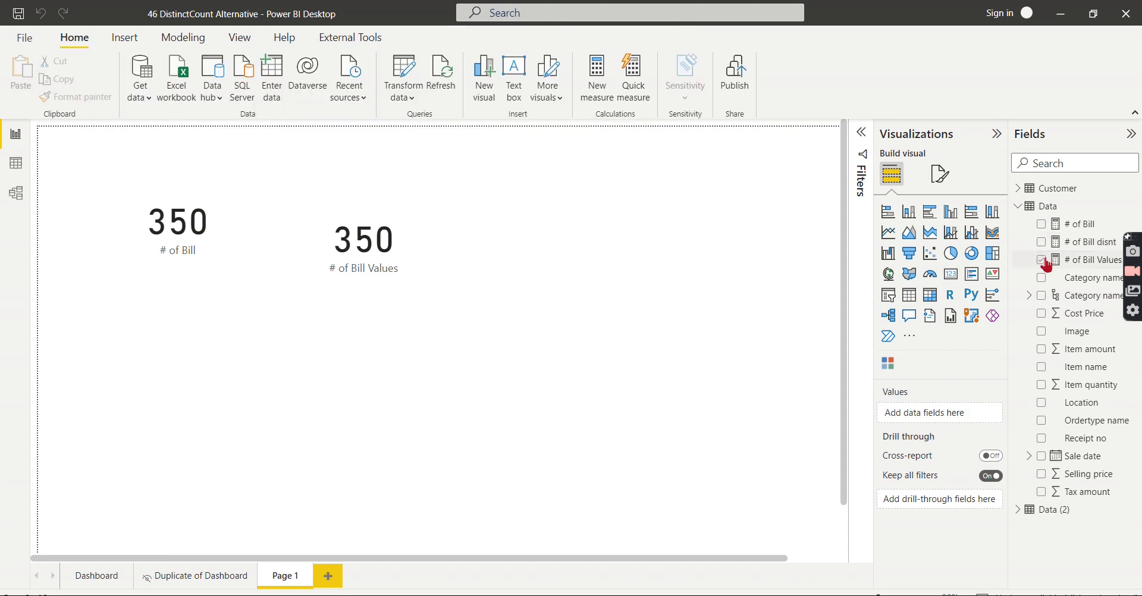
pyautogui.click(1042, 260)
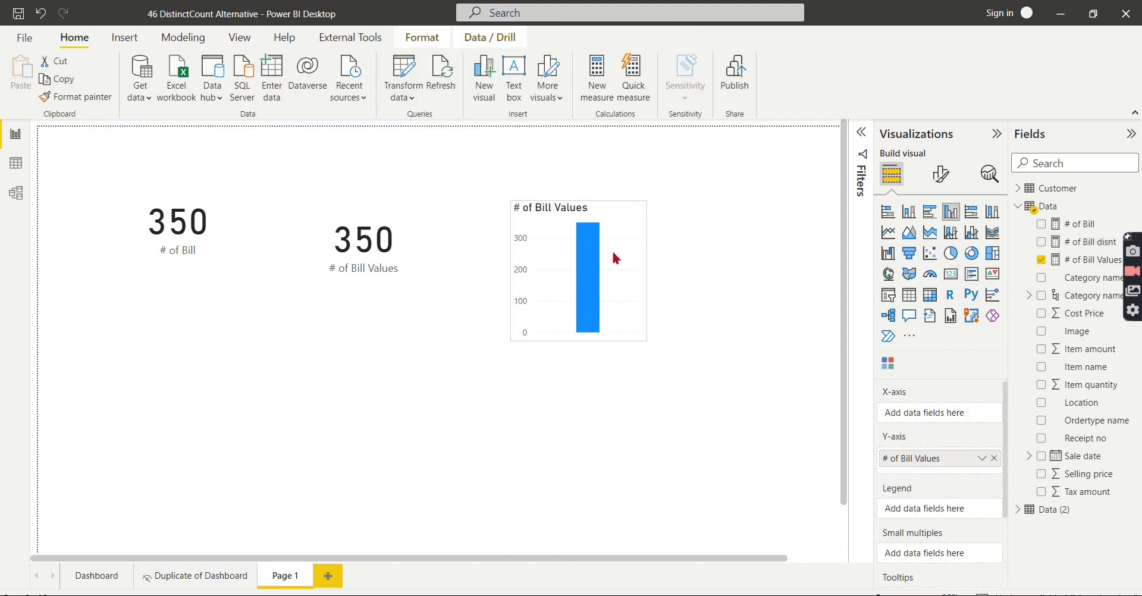
pyautogui.click(950, 273)
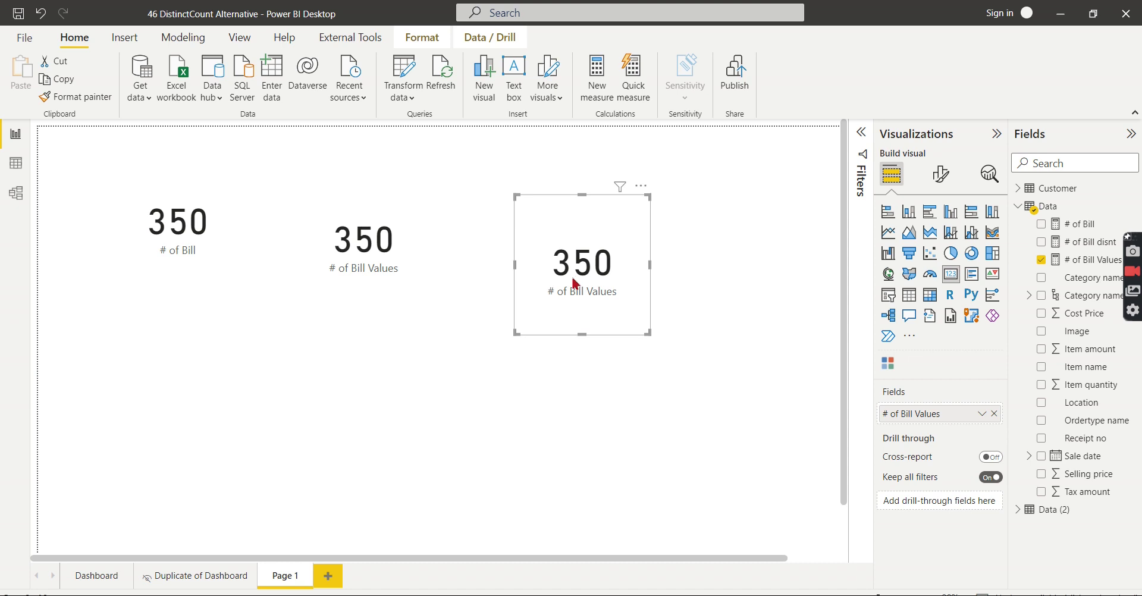
# Compare the # of Bill disnt and # of Bill Values DAX formulas from the Fields pane.
pyautogui.click(688, 507)
pyautogui.click(360, 243)
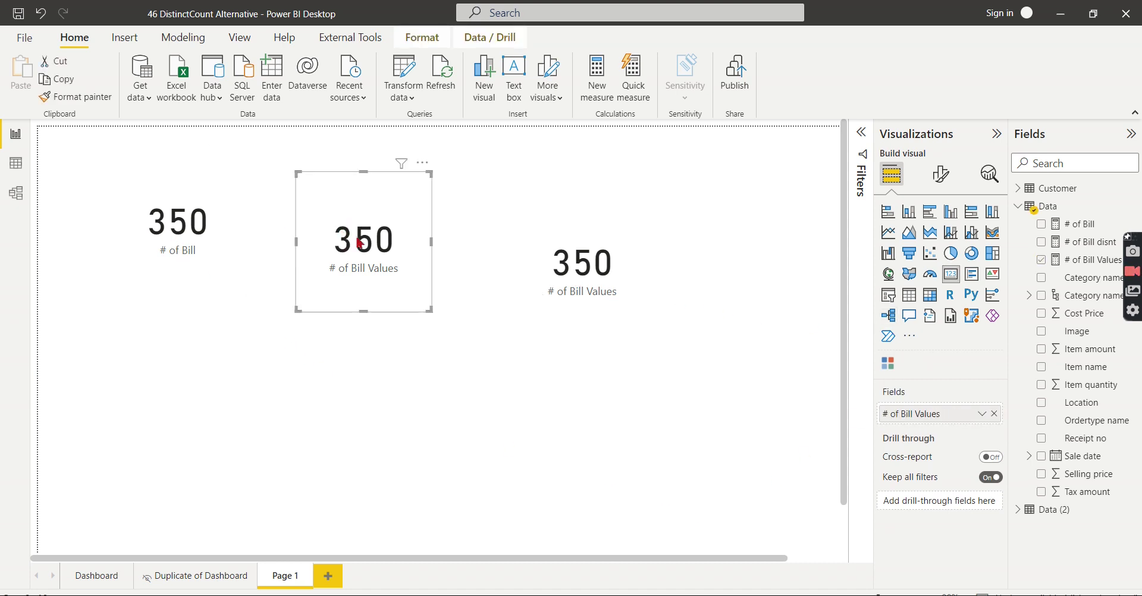
pyautogui.click(1093, 242)
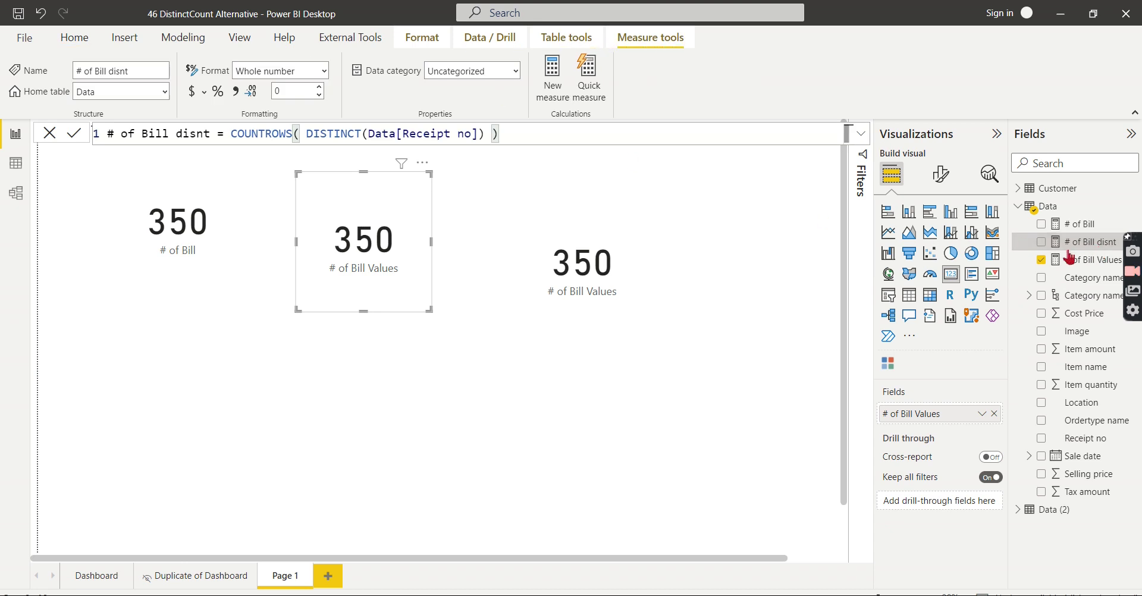
pyautogui.click(1097, 261)
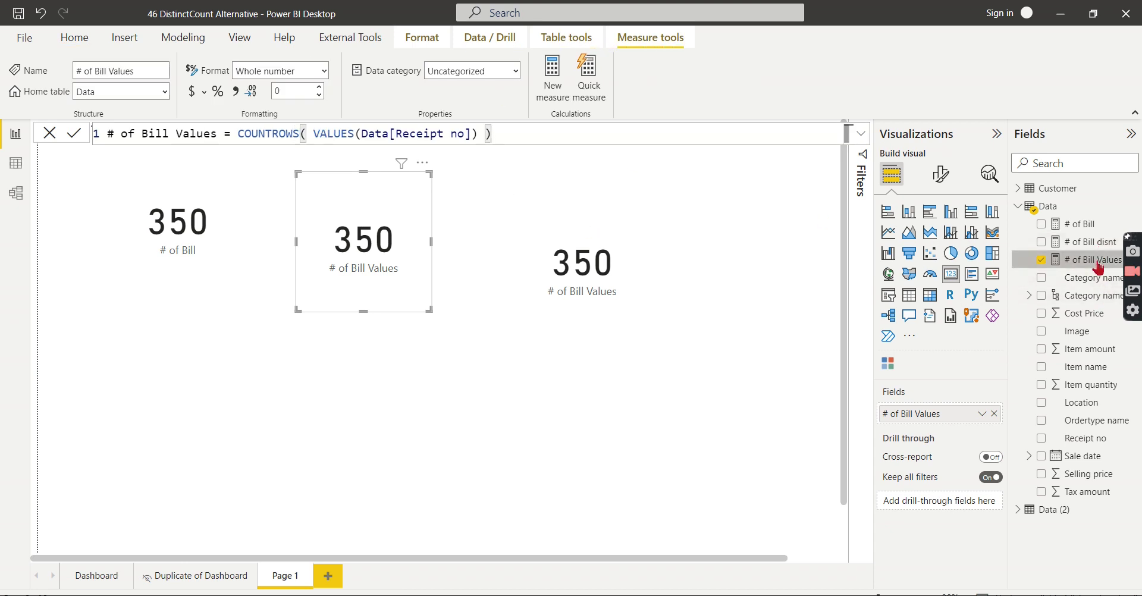